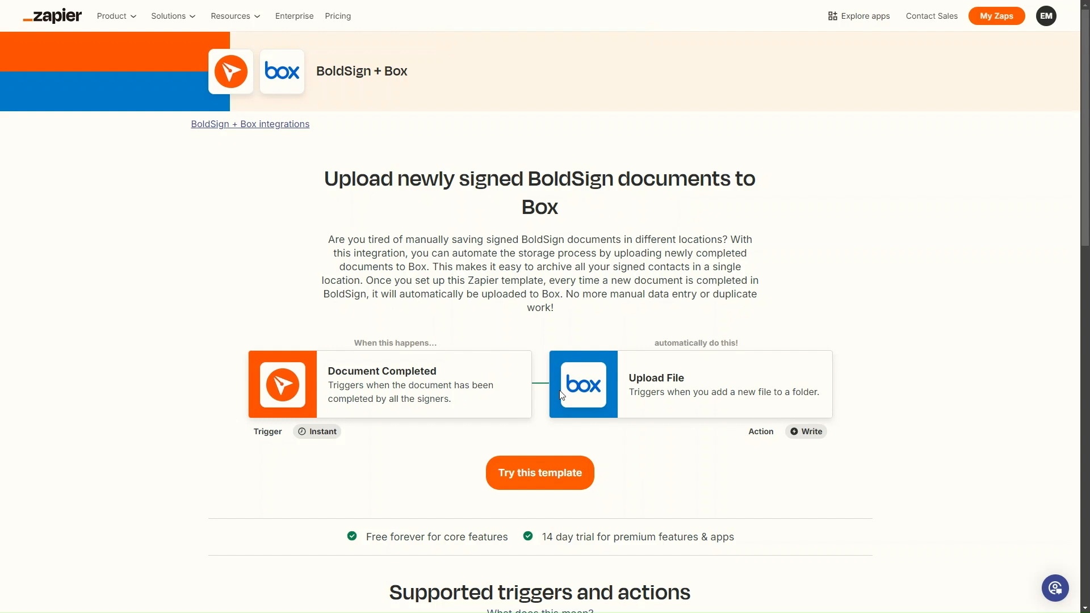
- Create a Zap from the BoldSign-to-Box upload template and rename it "Completed Documents"
click(542, 475)
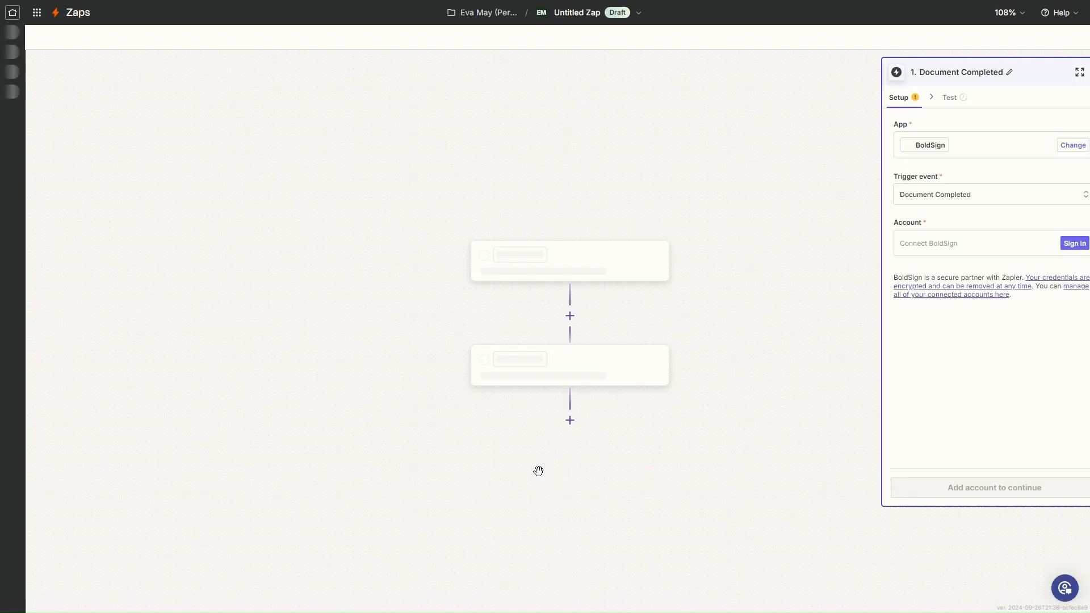
click(574, 14)
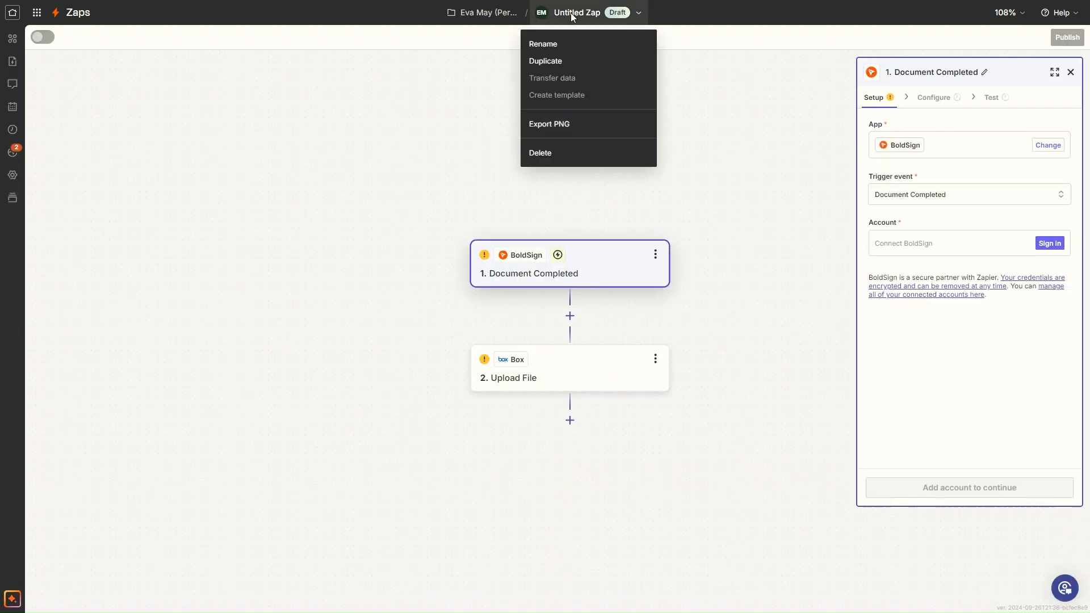
click(555, 45)
text(Completed Documents)
key(Return)
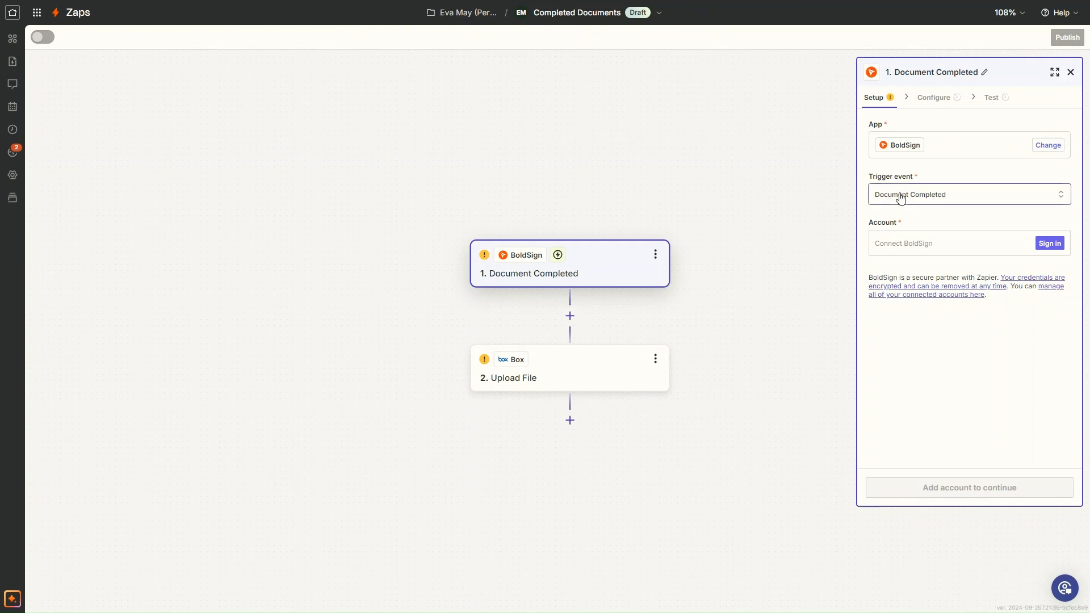
- Keep Document Completed as the trigger event, connect the BoldSign account by allowing Zapier access, and continue past the trigger setup
click(1061, 195)
click(1062, 196)
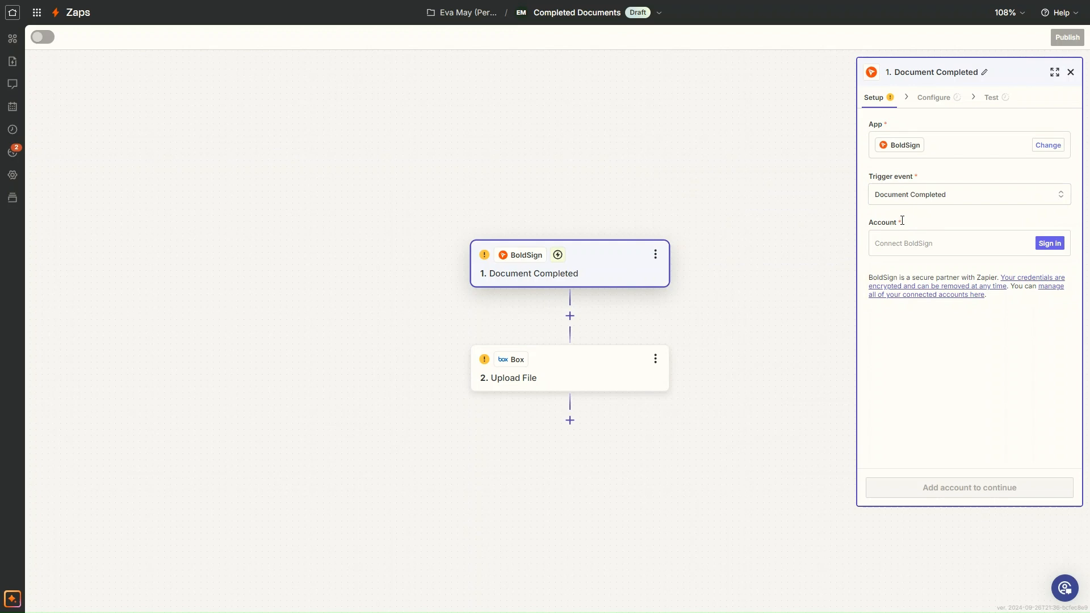
click(1050, 245)
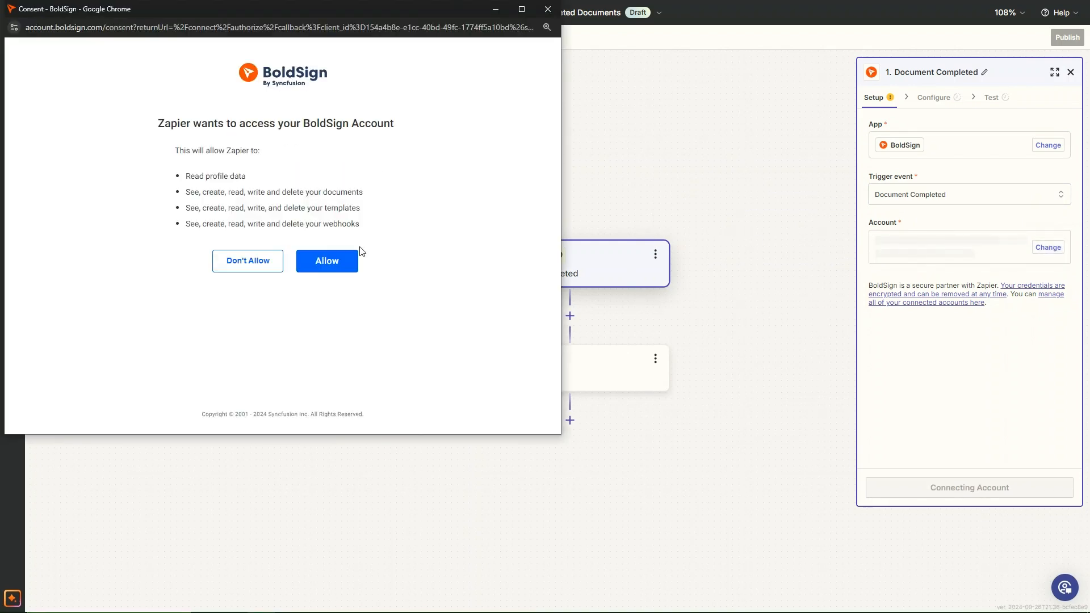
click(338, 259)
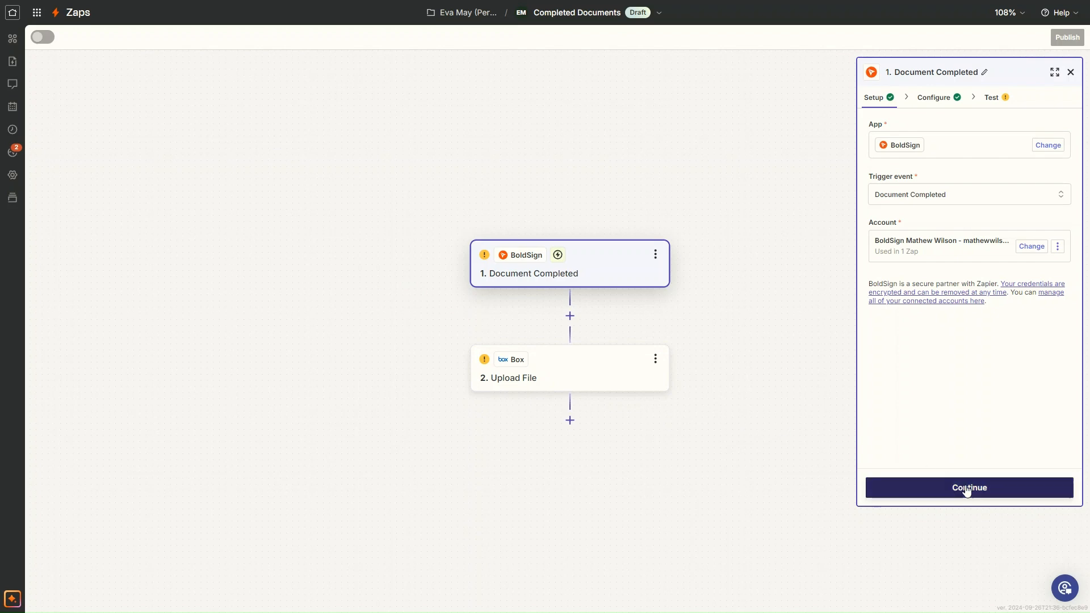
click(966, 491)
- Complete the trigger configuration, then test the BoldSign trigger and continue with the Document A record
click(904, 150)
click(752, 193)
click(1004, 488)
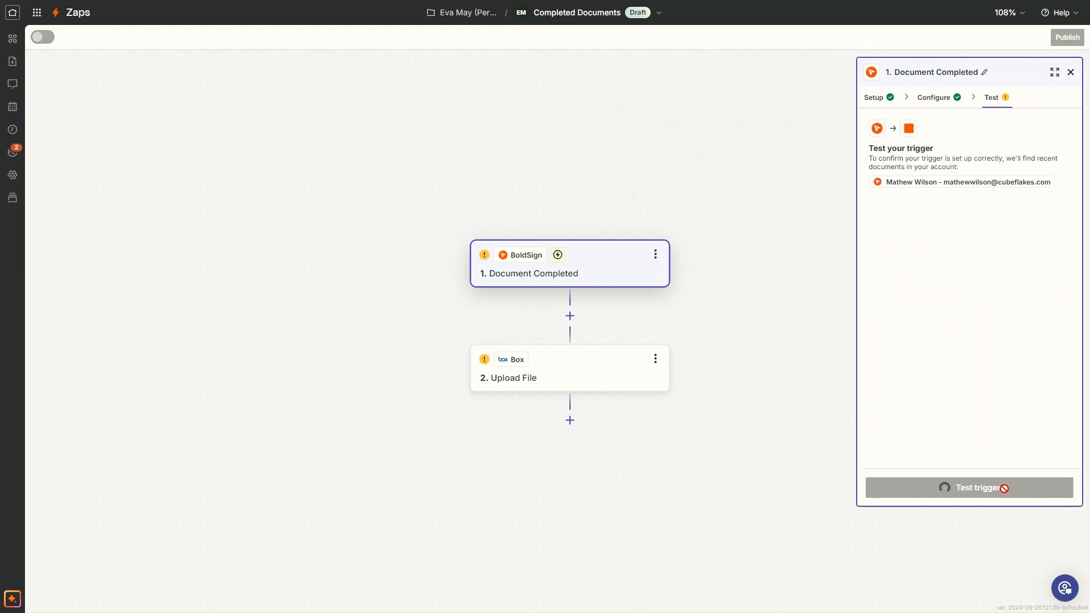
click(1006, 495)
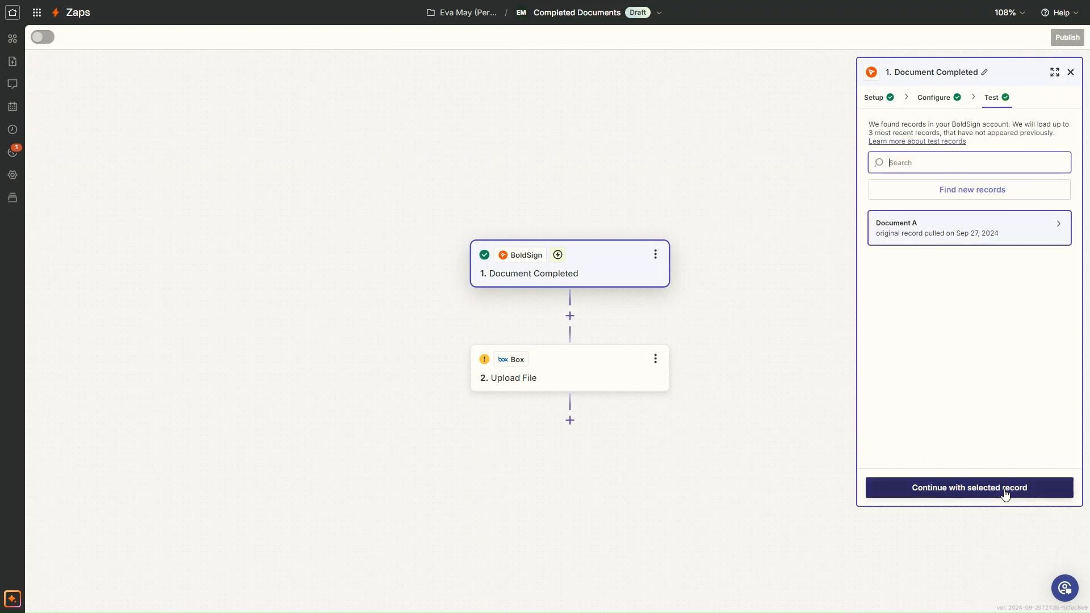
click(951, 234)
click(951, 234)
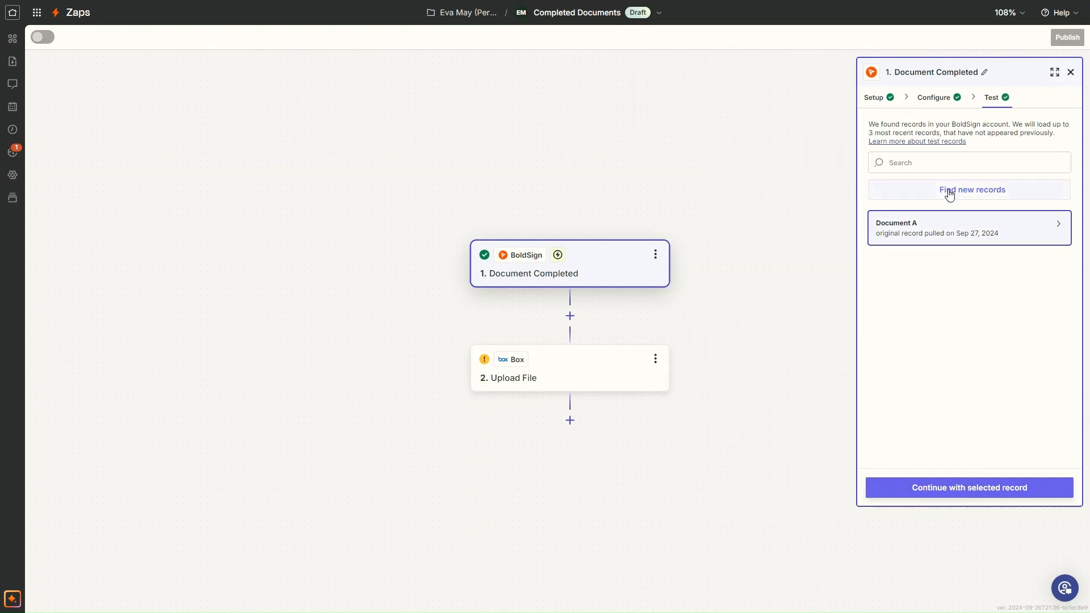
click(963, 487)
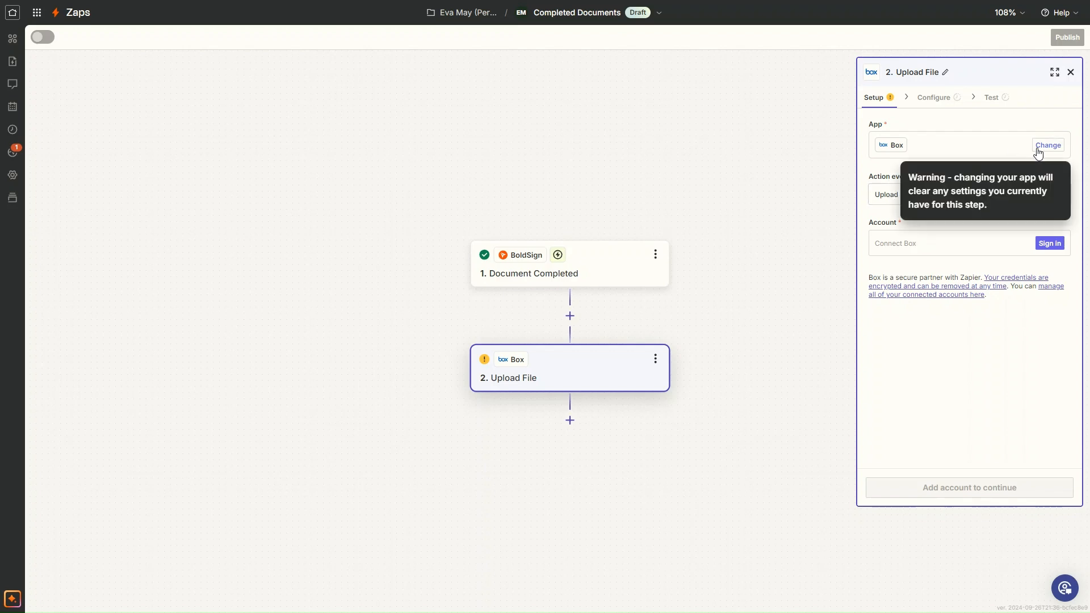
- Keep Upload File as the action event, connect the Box account by granting Zapier access, and continue to the action configuration
click(1063, 196)
click(1064, 196)
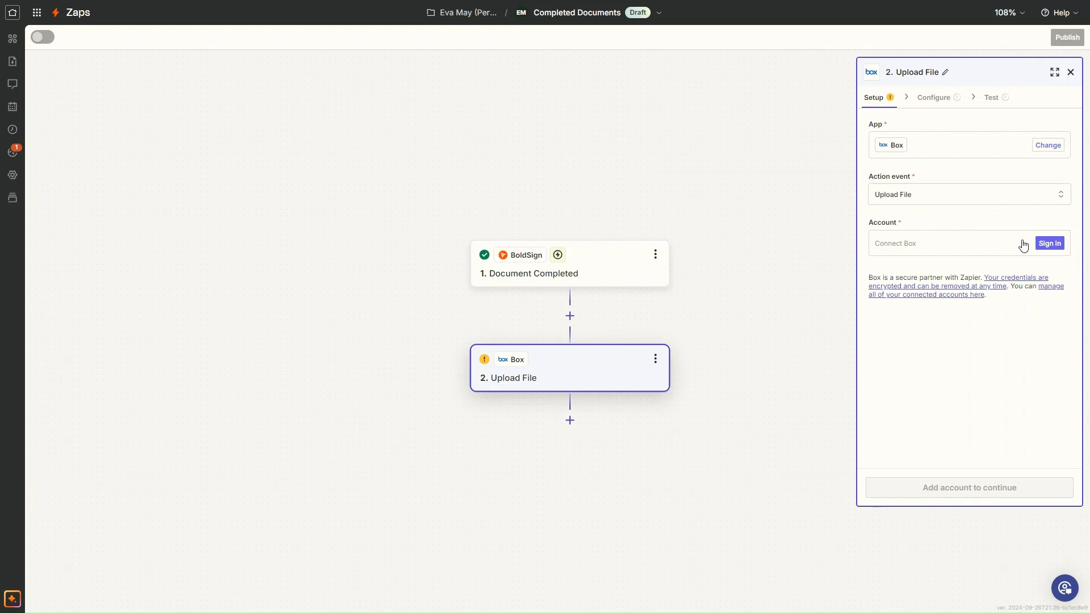
click(1050, 244)
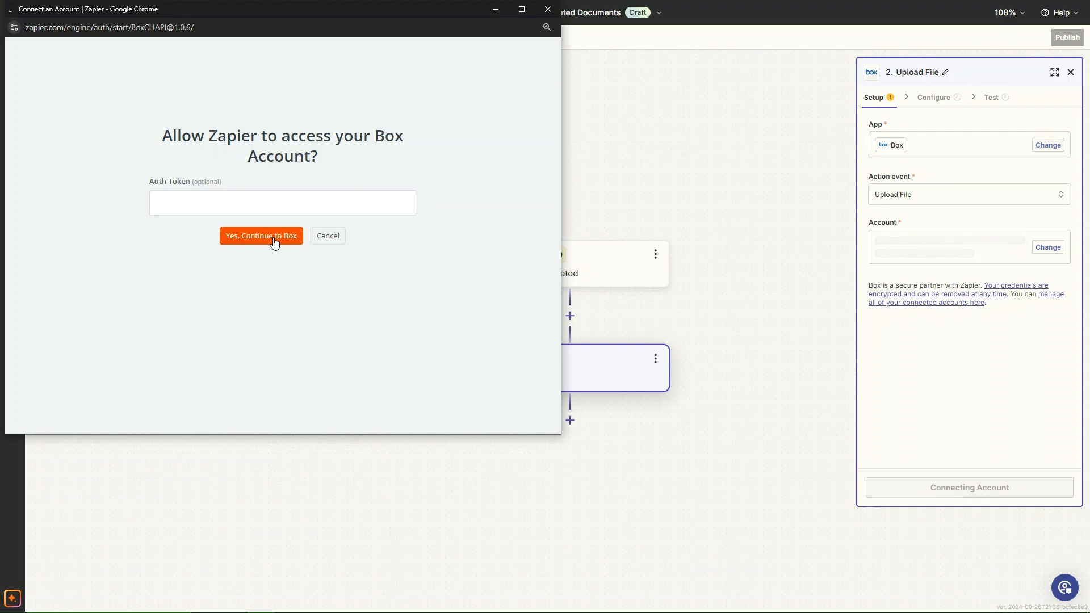
click(274, 236)
click(273, 177)
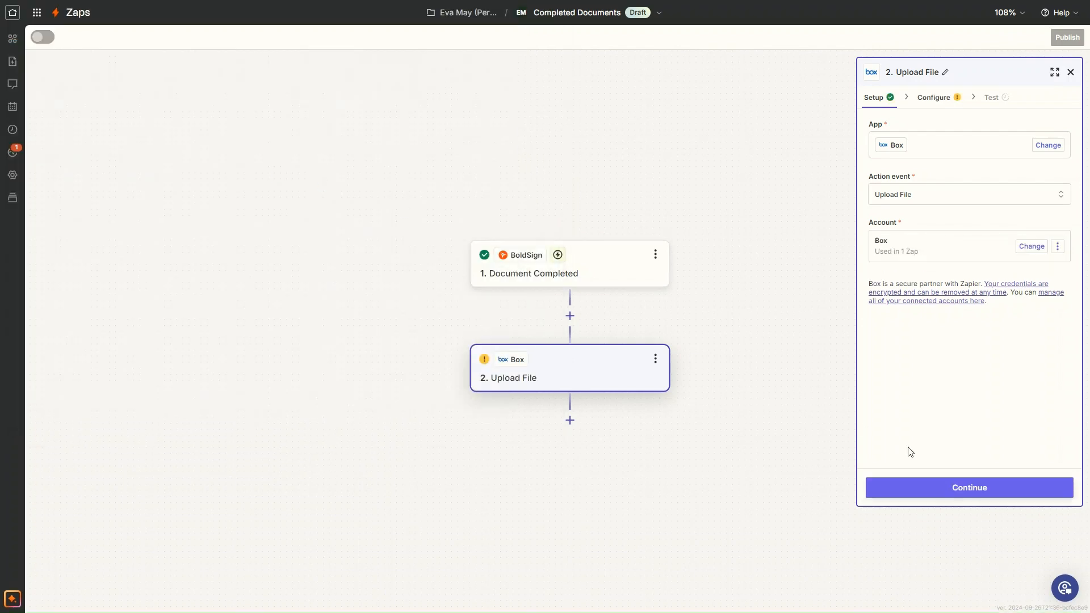
click(965, 487)
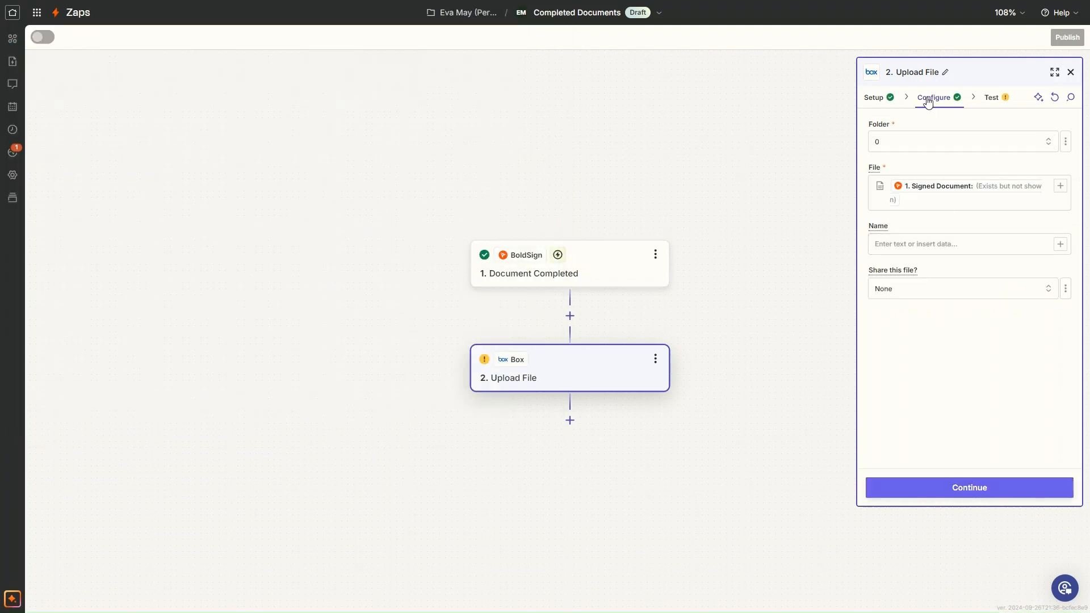
- Set the Box upload folder to All Files/Completed documents and map the file name to the trigger's Message Title
click(896, 145)
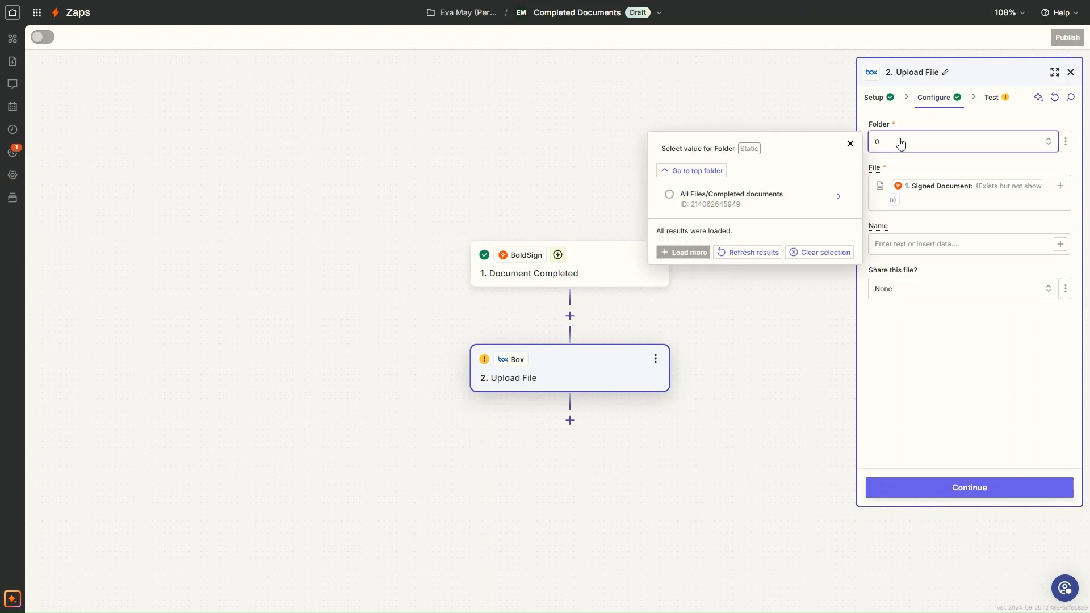
click(741, 197)
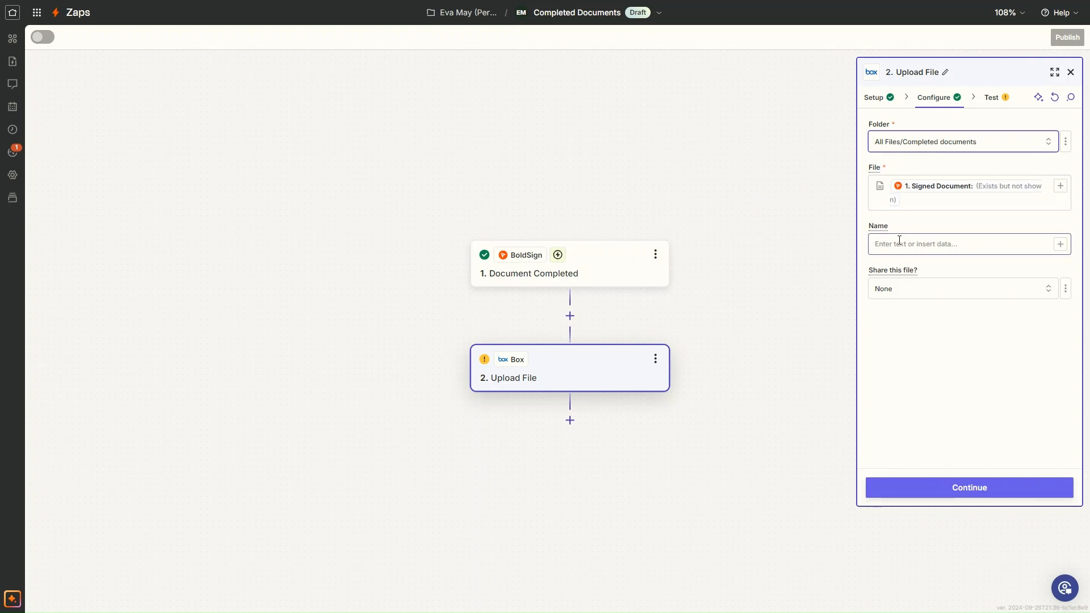
click(1060, 244)
click(791, 357)
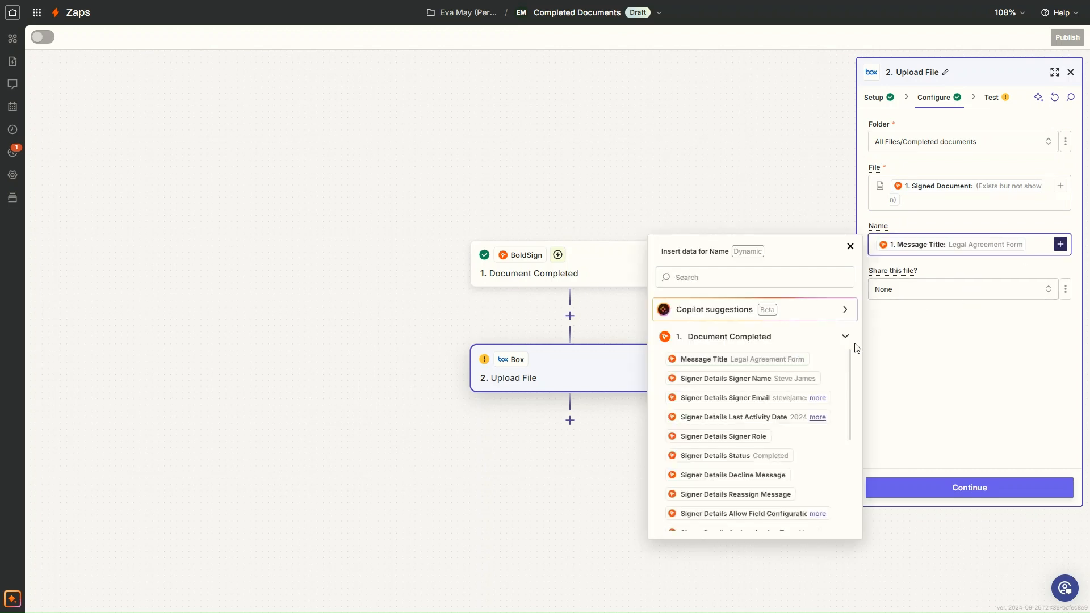
click(915, 338)
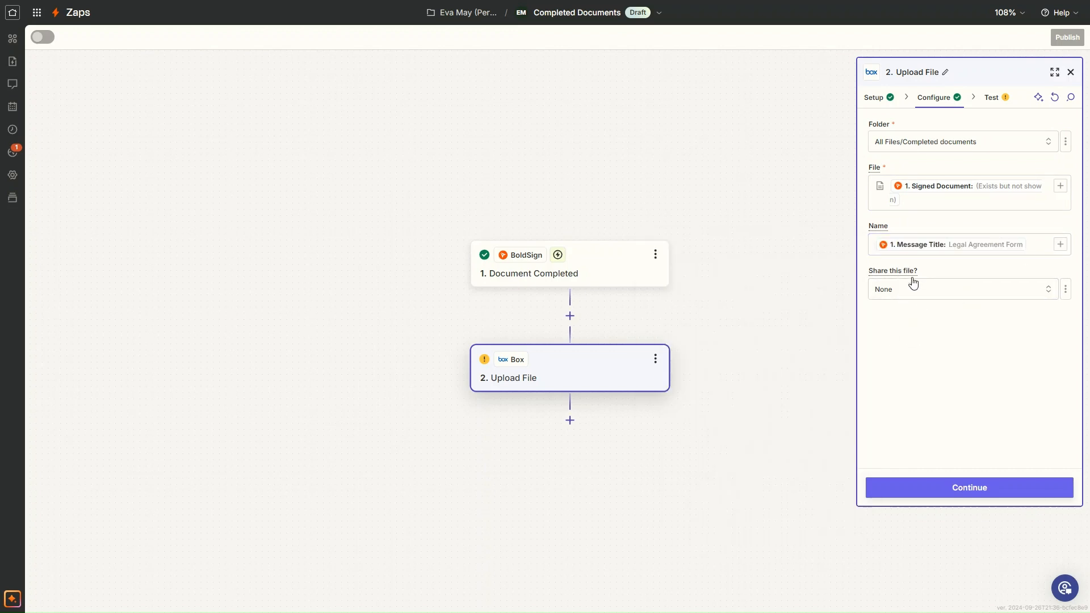
- Set the uploaded file's sharing to Company and continue to the action test
click(1049, 290)
click(723, 401)
click(968, 487)
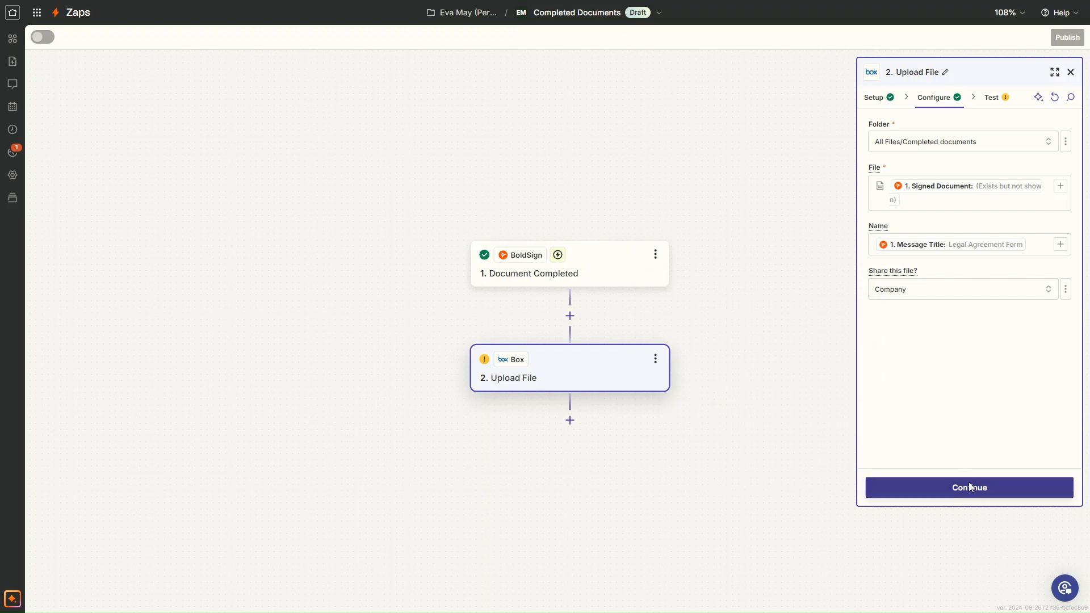
- Test the Box upload action by sending a sample file, and publish the Zap
click(1011, 487)
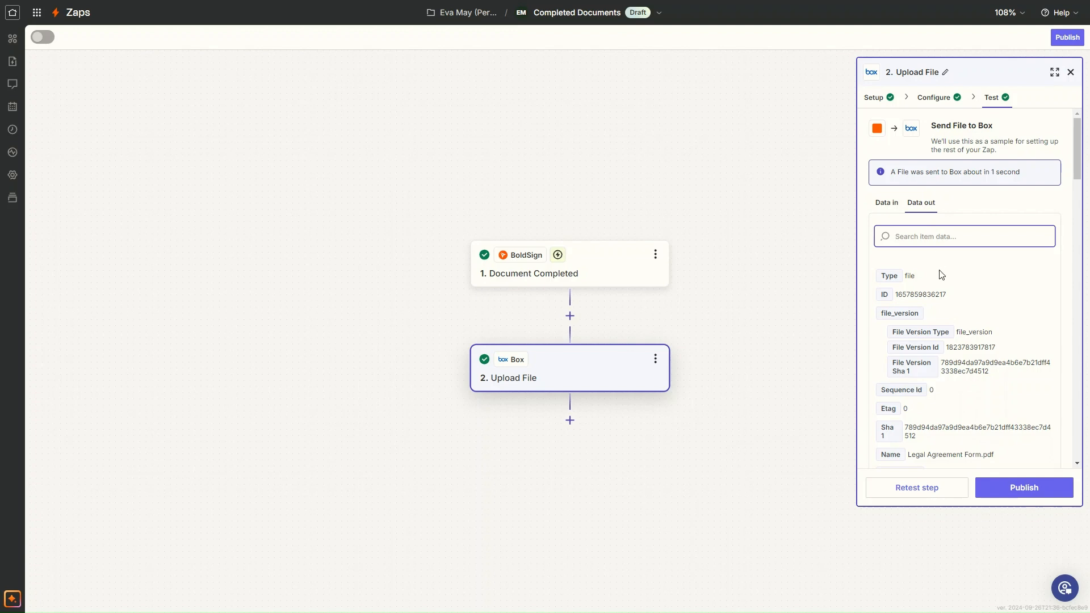
click(1003, 494)
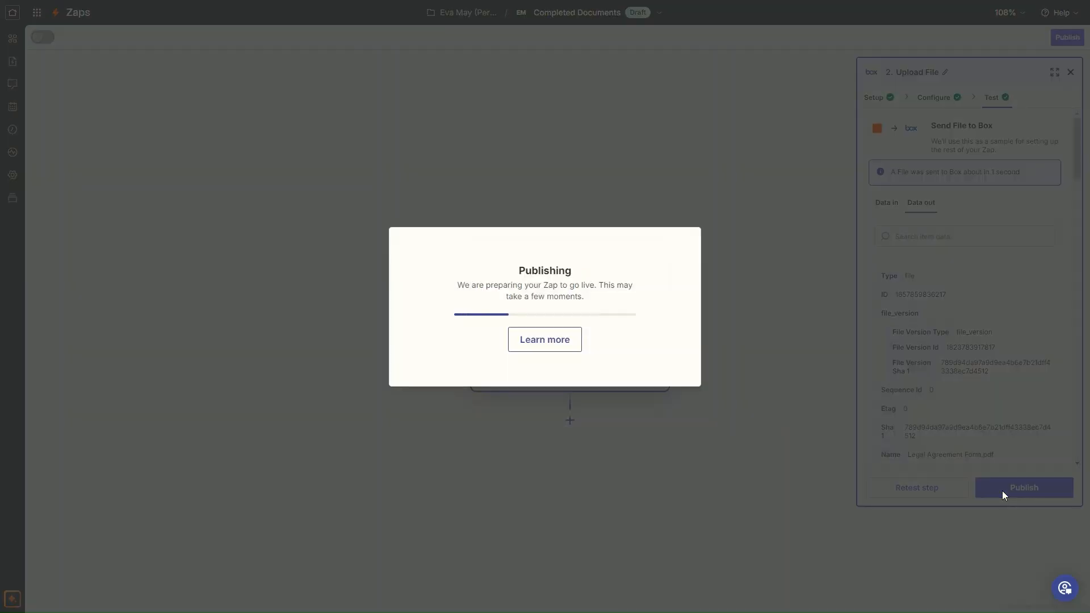